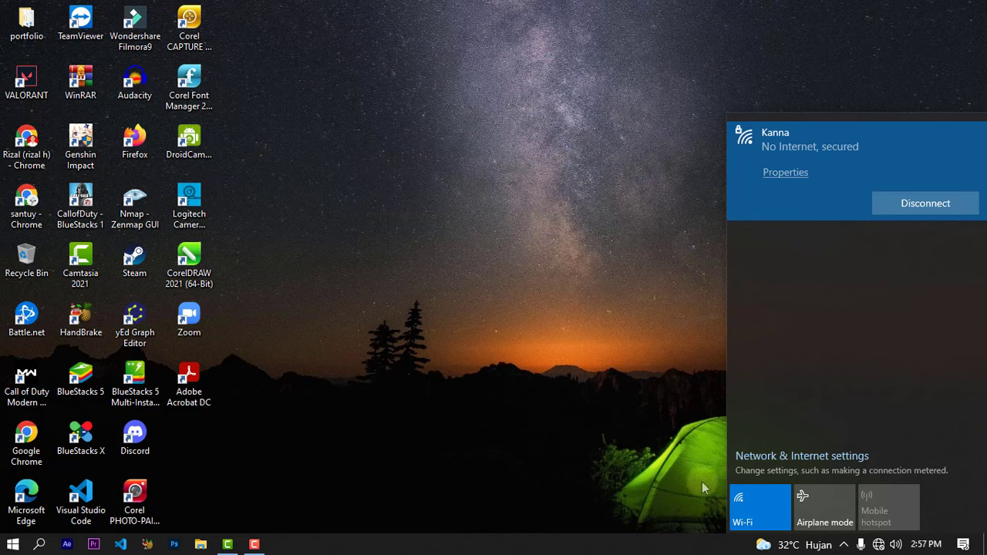
- Check the connection status of the current Wi-Fi network in the network list, and close the list
click(880, 545)
click(884, 546)
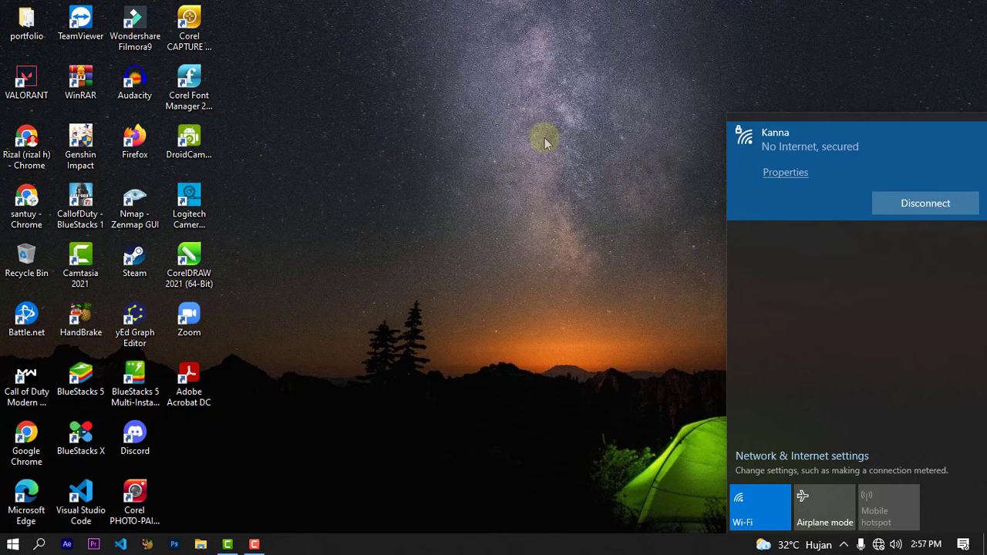
click(577, 210)
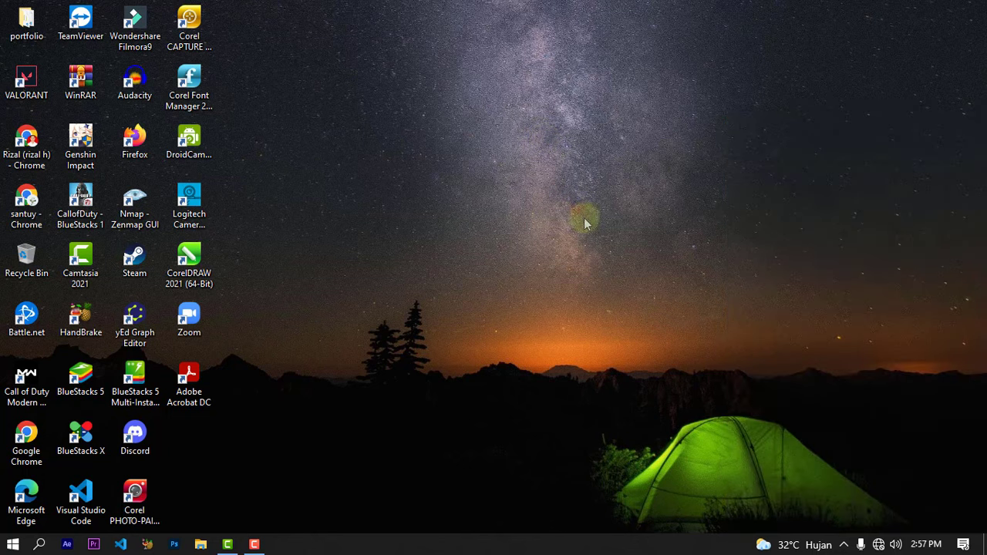
click(879, 545)
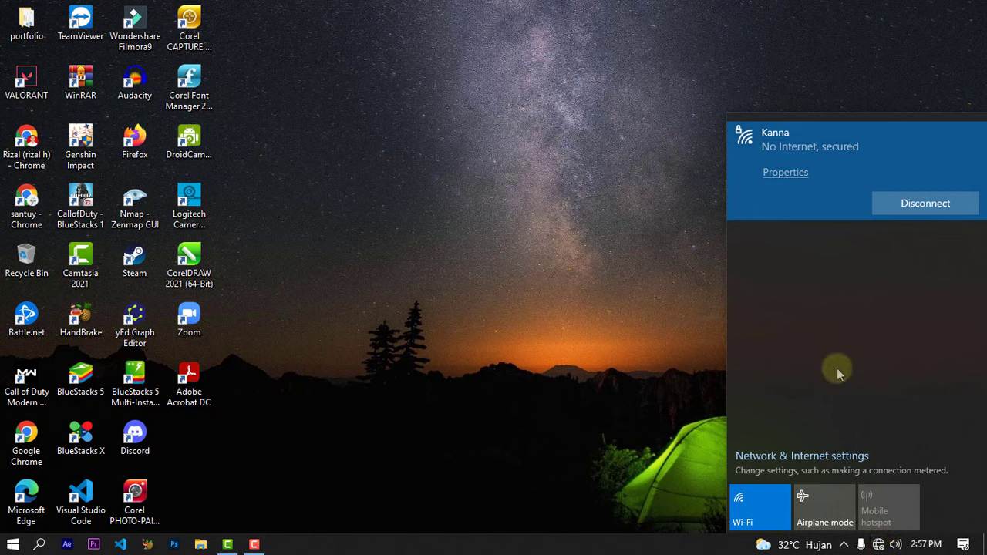
click(879, 545)
click(879, 544)
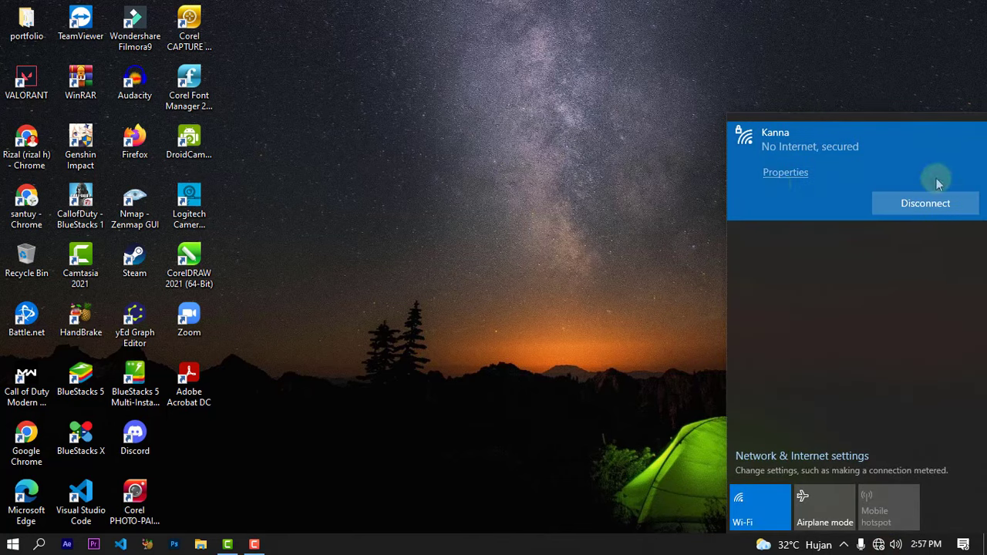
click(928, 203)
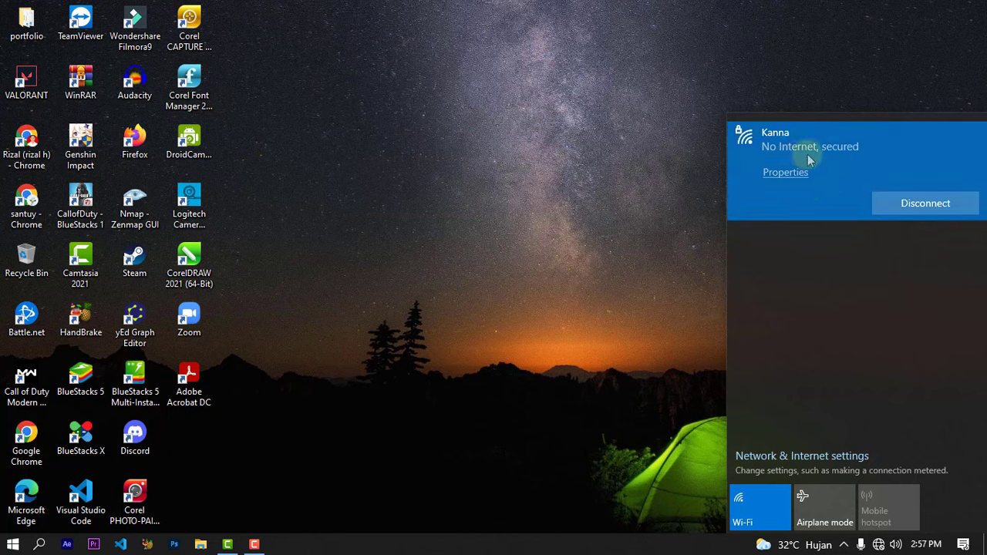
click(879, 545)
- Show the computer's network adapters by way of the Ethernet settings and the Network and Sharing Center
right_click(880, 546)
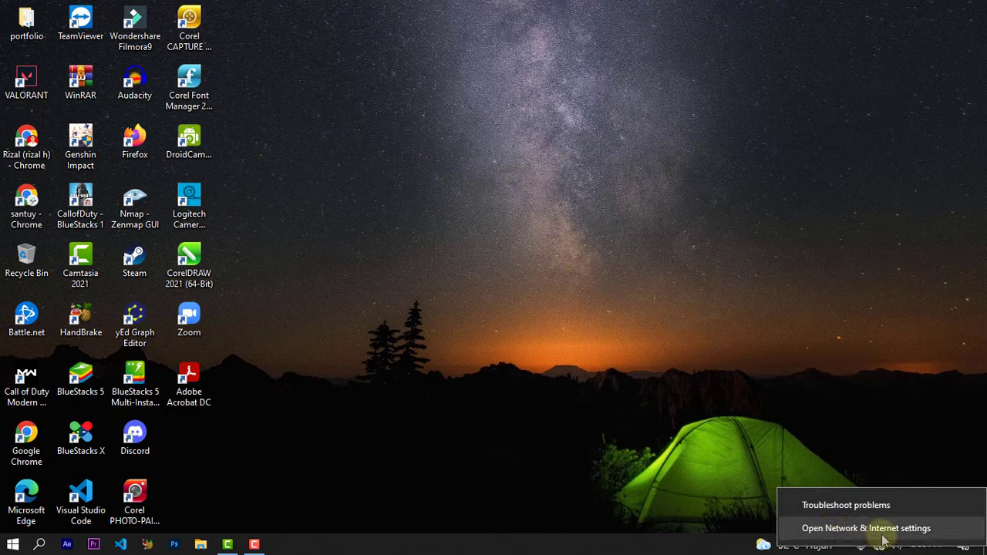
click(864, 531)
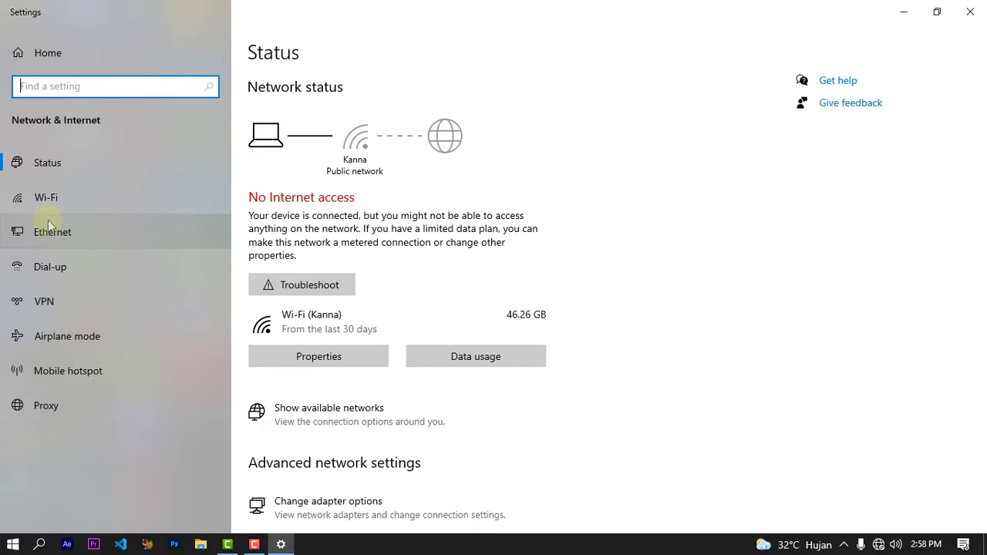
click(62, 233)
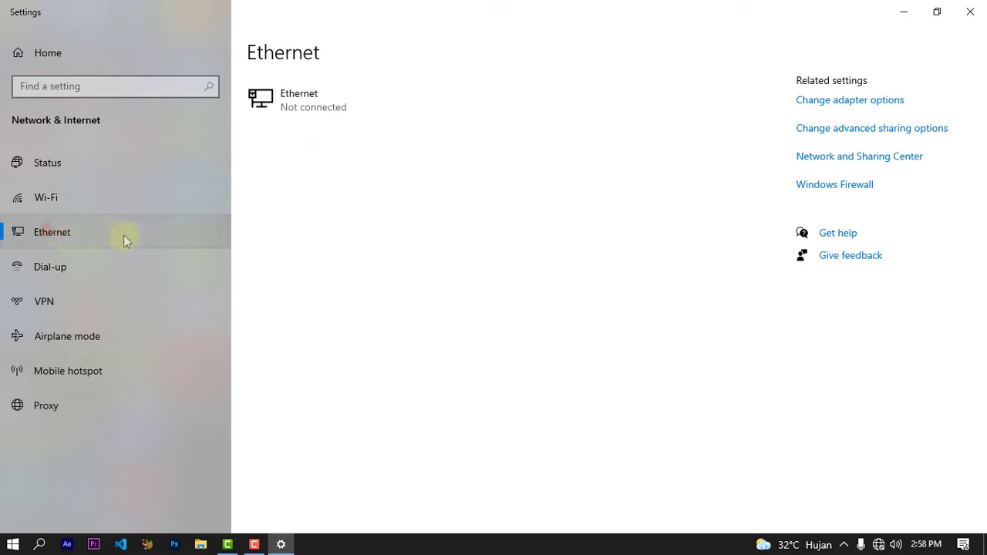
click(43, 238)
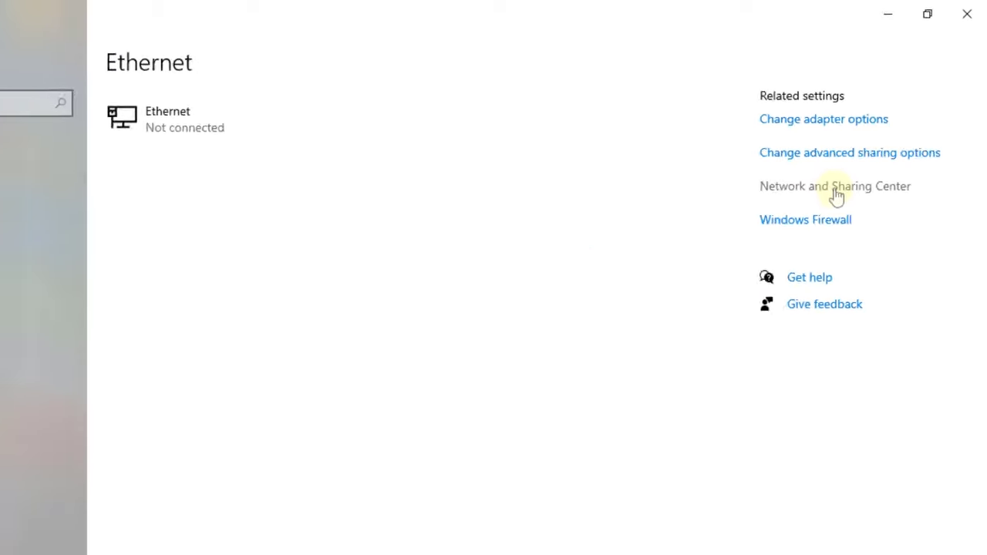
click(787, 254)
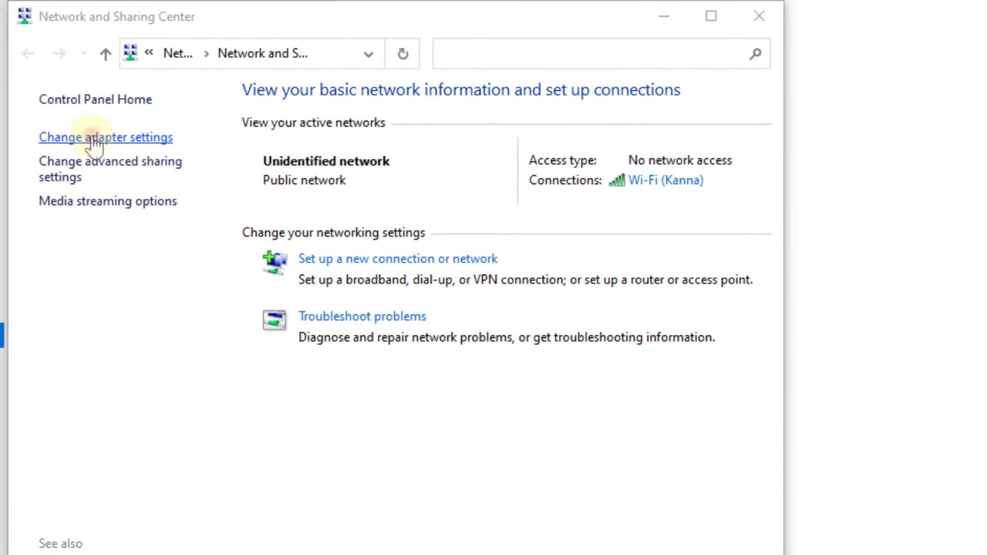
click(93, 139)
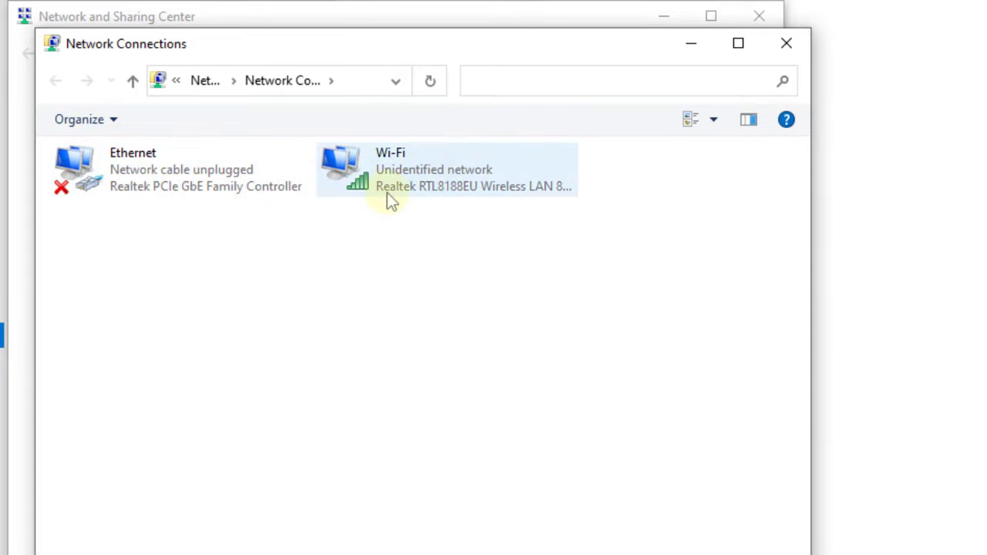
- Open the Wi-Fi adapter's properties and move the dialog clear of the adapter list
click(423, 188)
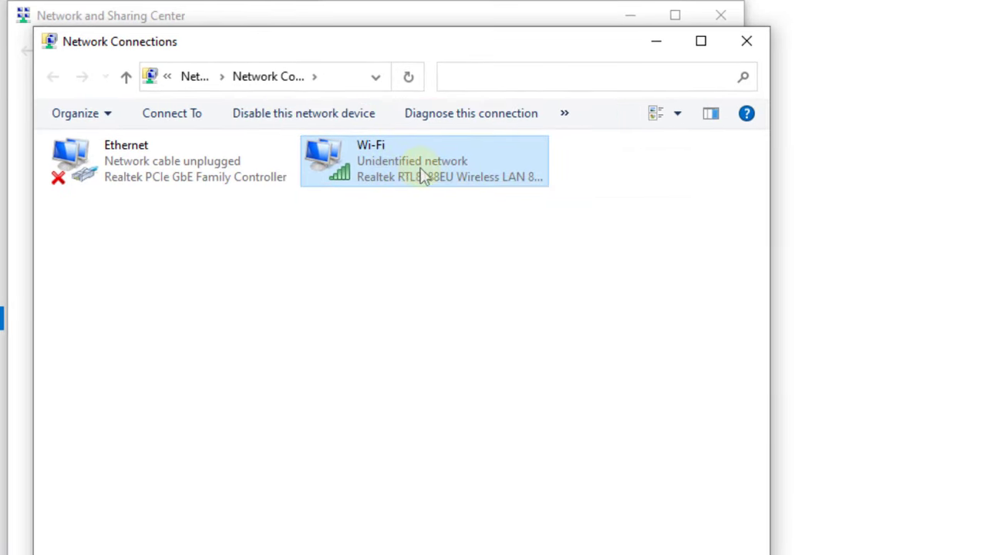
right_click(421, 168)
right_click(376, 158)
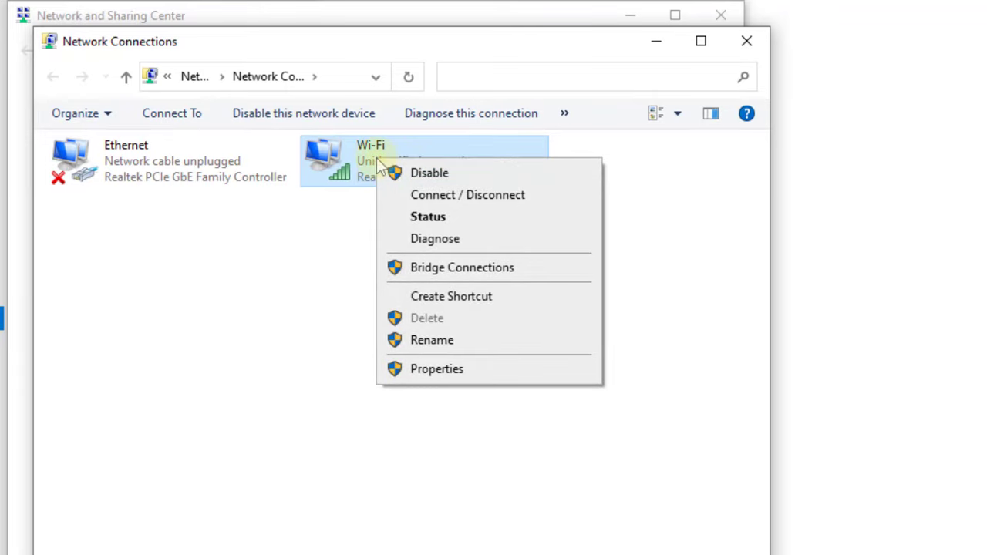
click(437, 369)
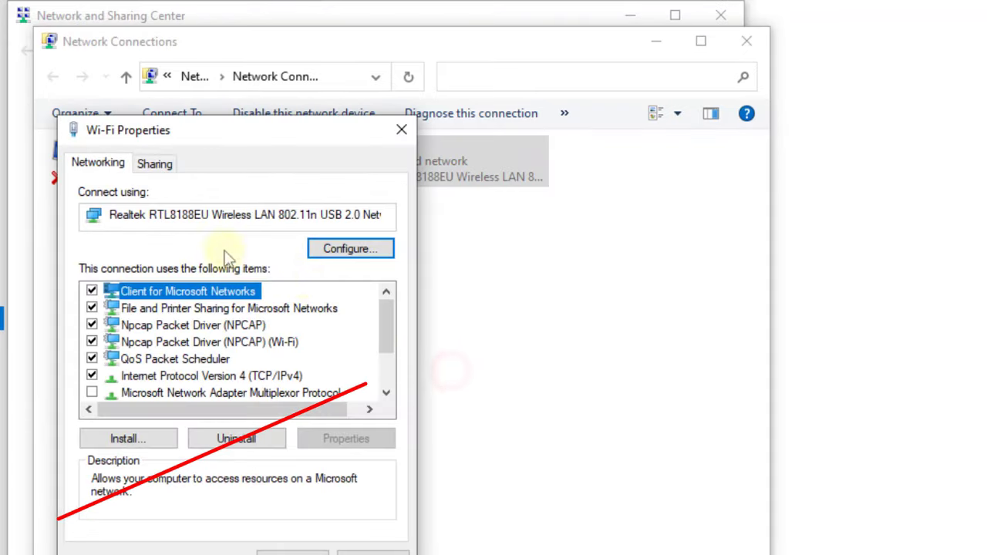
drag(208, 114, 590, 143)
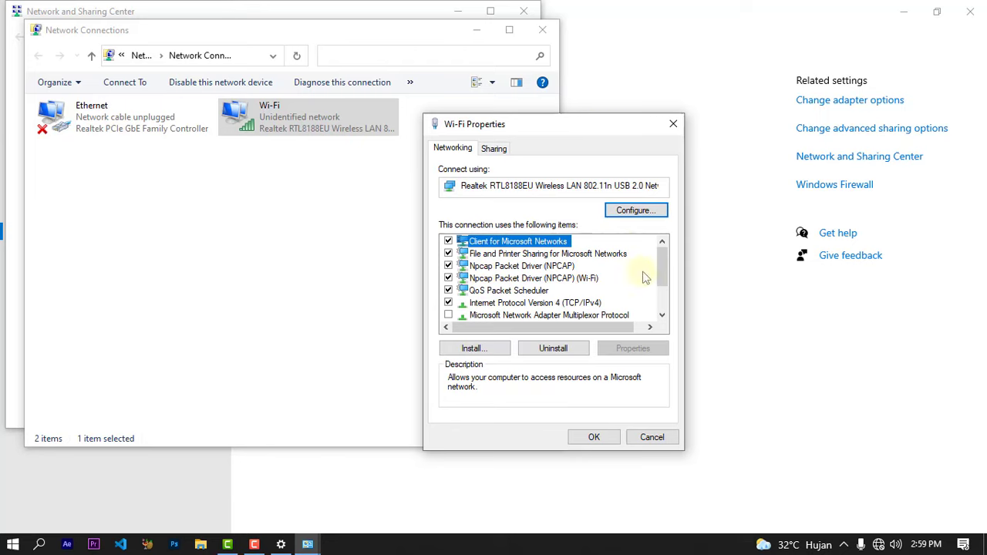
- Open the properties of Internet Protocol Version 4 (TCP/IPv4) for the Wi-Fi adapter
scroll(667, 278, down, 1)
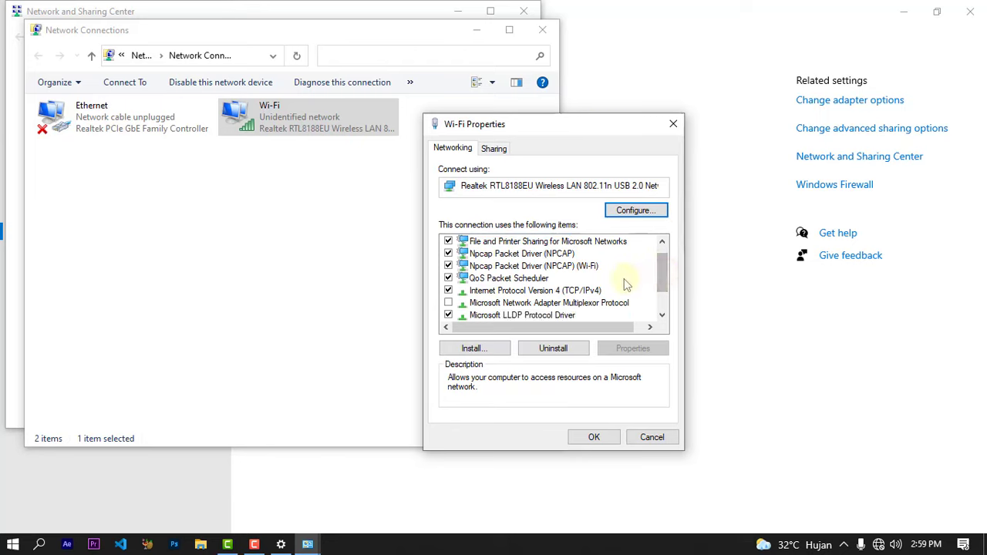
scroll(628, 282, up, 1)
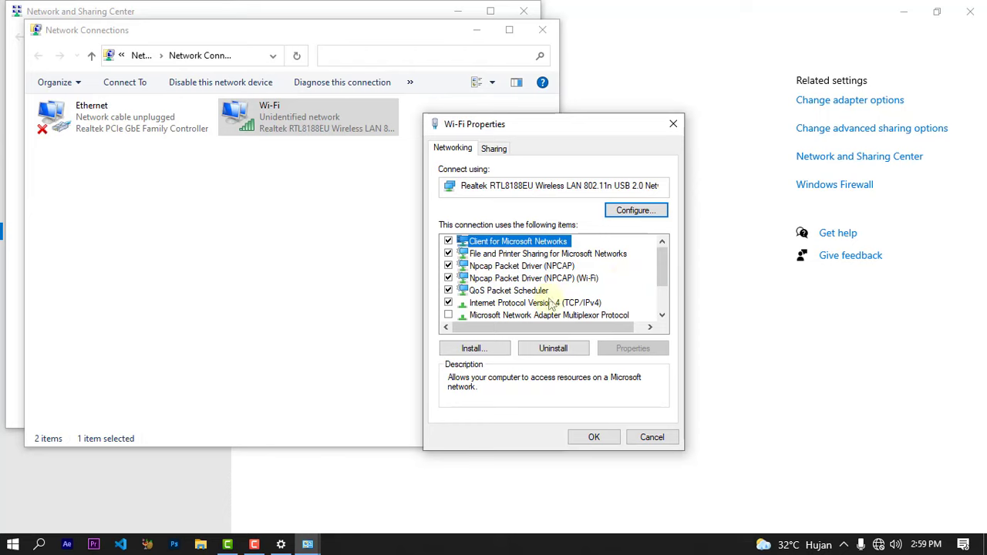
scroll(547, 305, down, 1)
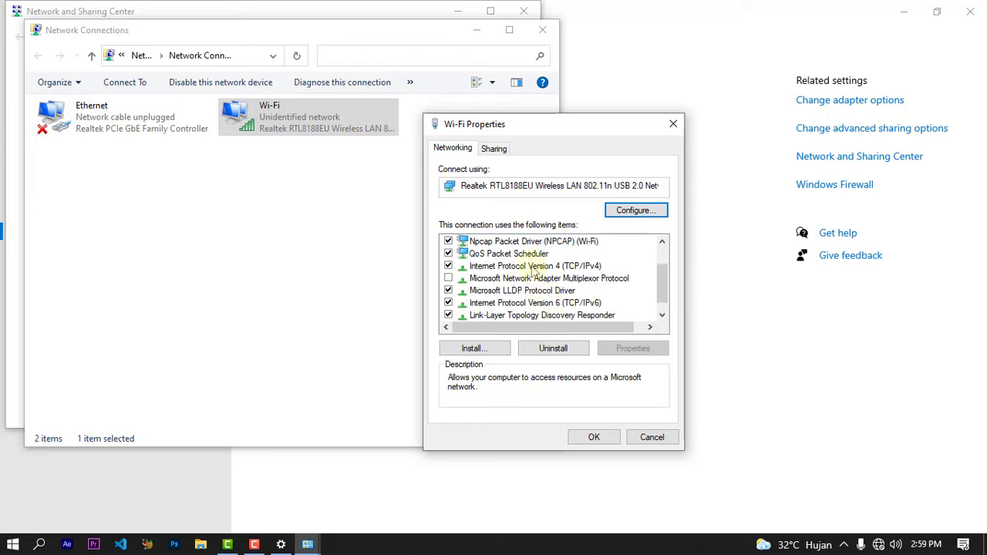
click(510, 269)
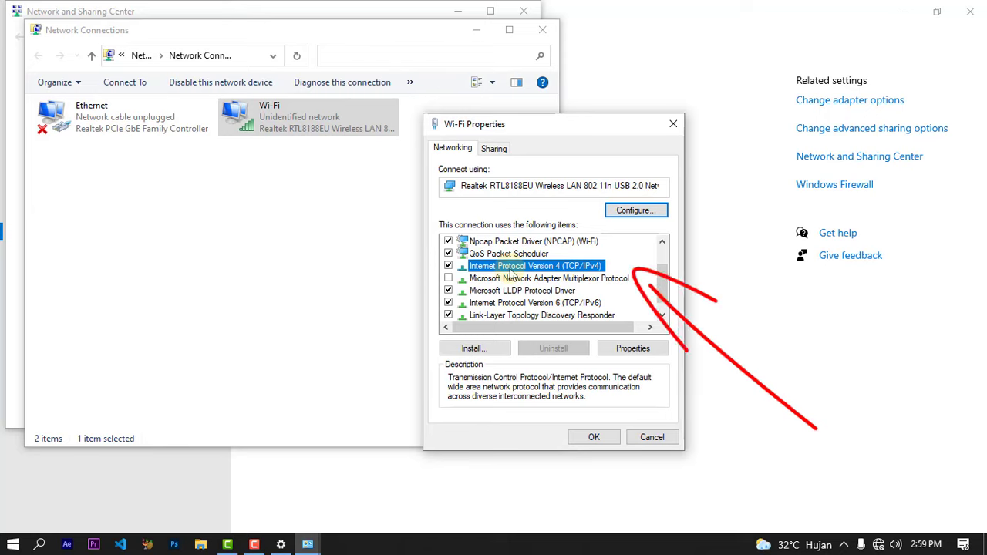
double_click(584, 268)
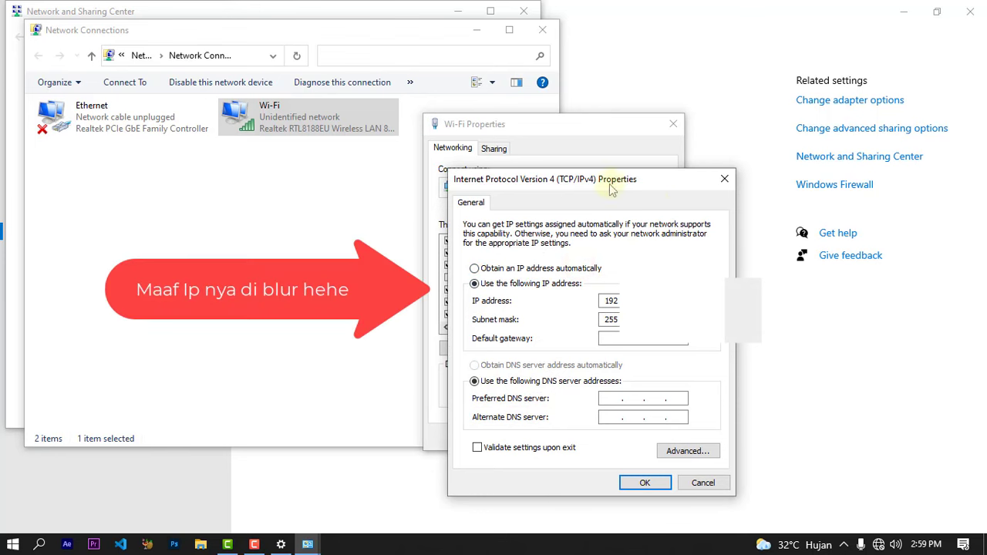
drag(612, 189, 739, 190)
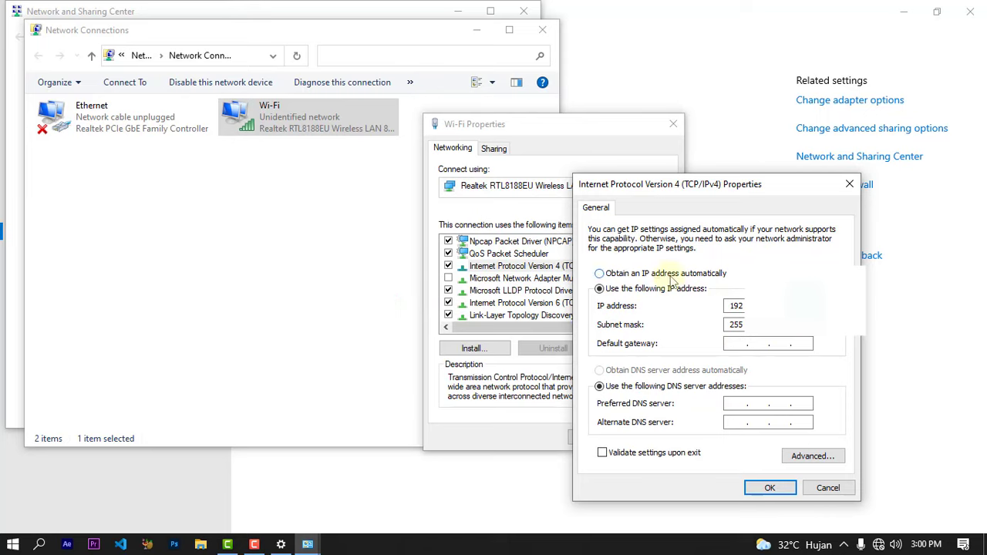
- Set IPv4 to obtain both the IP address and the DNS server address automatically, and apply the Wi-Fi adapter changes
click(600, 275)
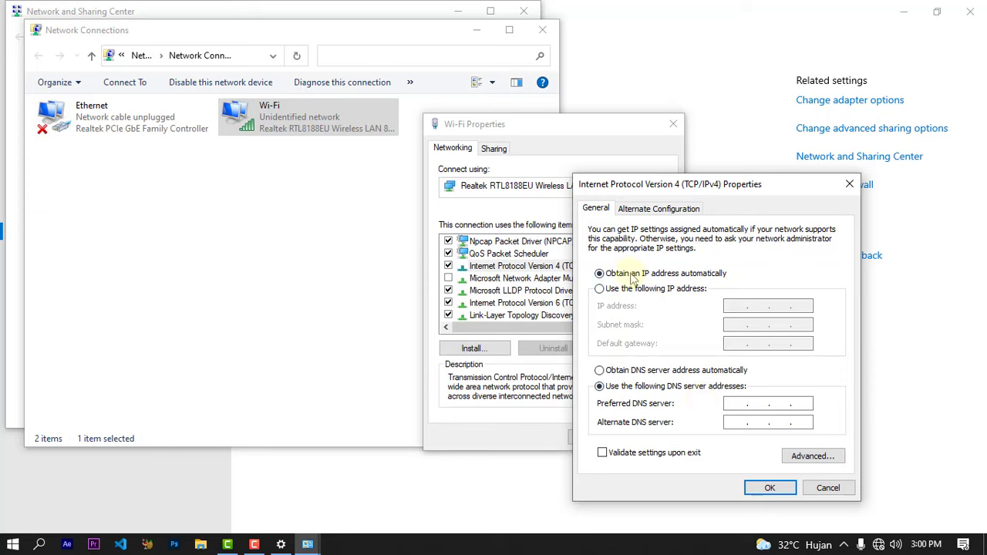
click(602, 371)
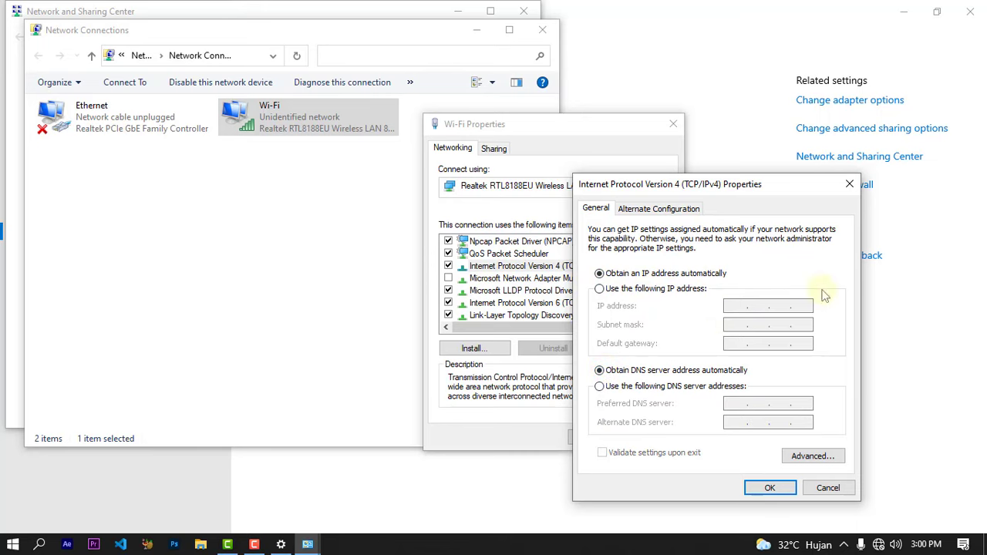
drag(715, 185, 806, 166)
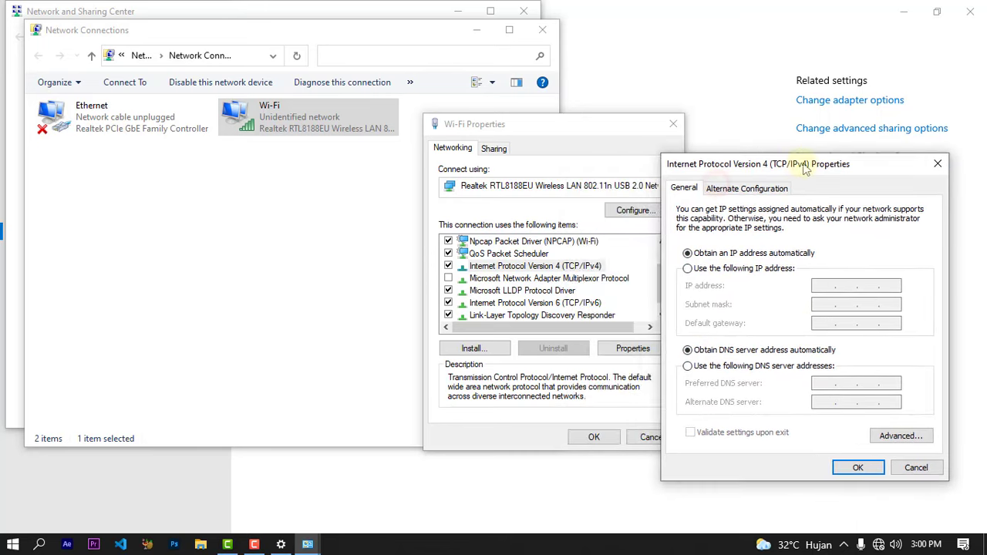
click(859, 468)
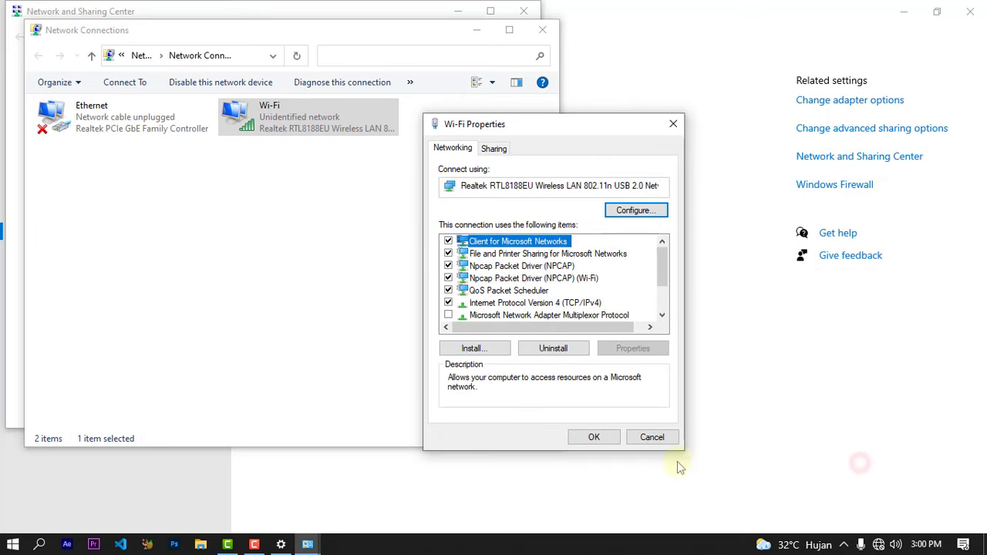
click(594, 437)
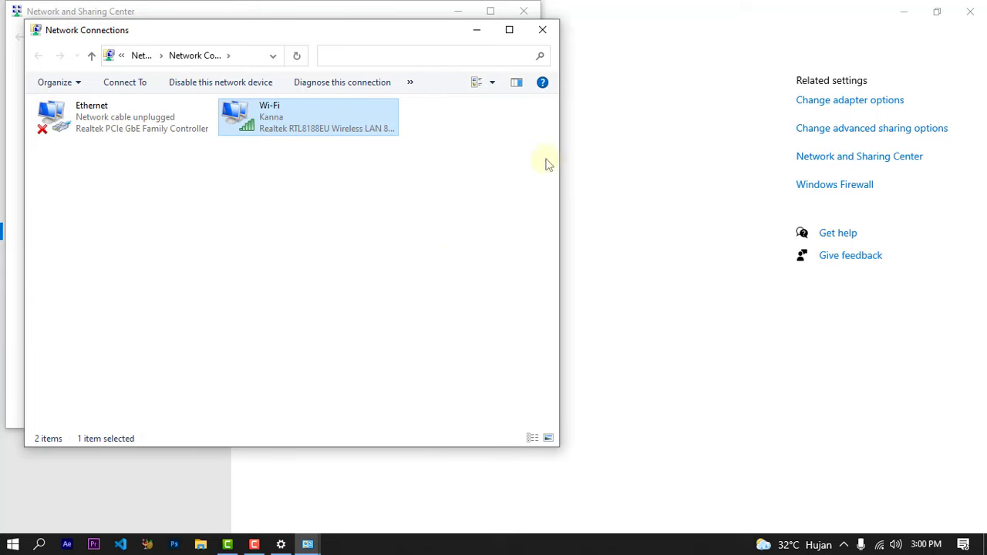
- Minimize the Network Connections and Network and Sharing Center windows and recheck the Wi-Fi network's connection status
click(477, 29)
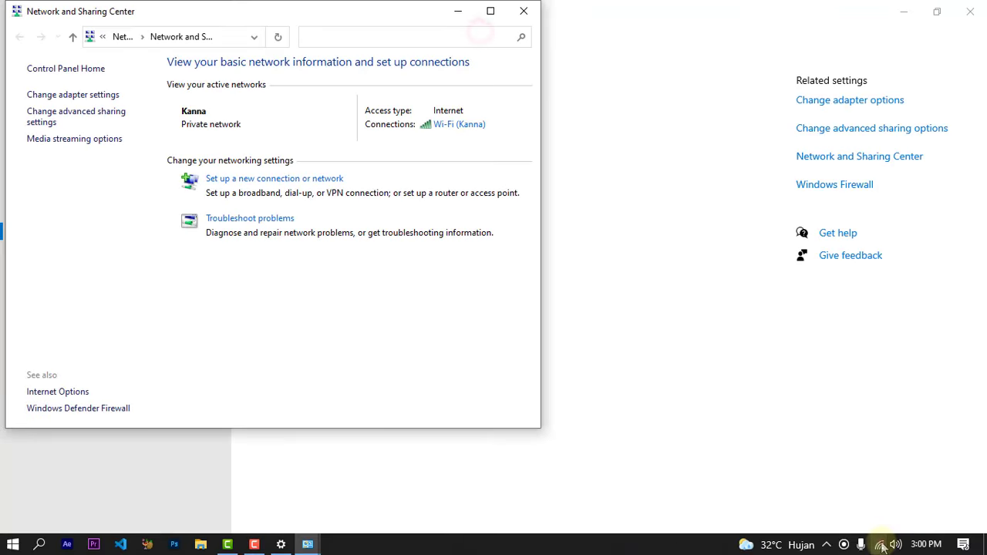
click(881, 545)
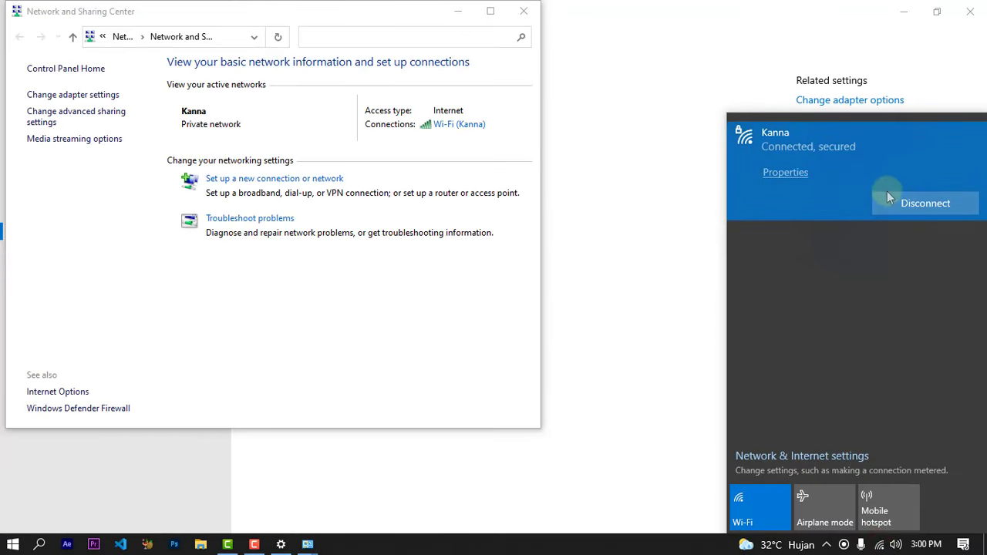
click(457, 11)
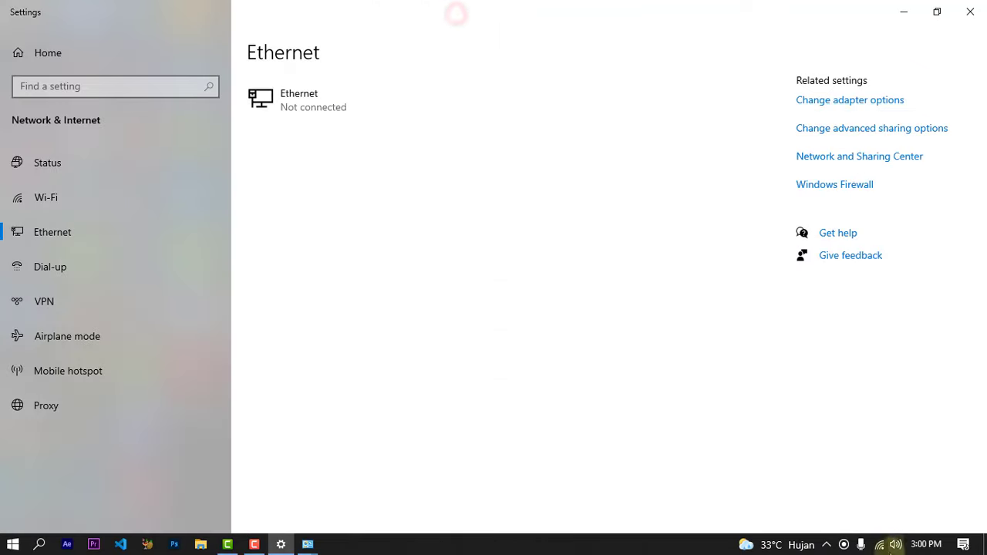
click(880, 545)
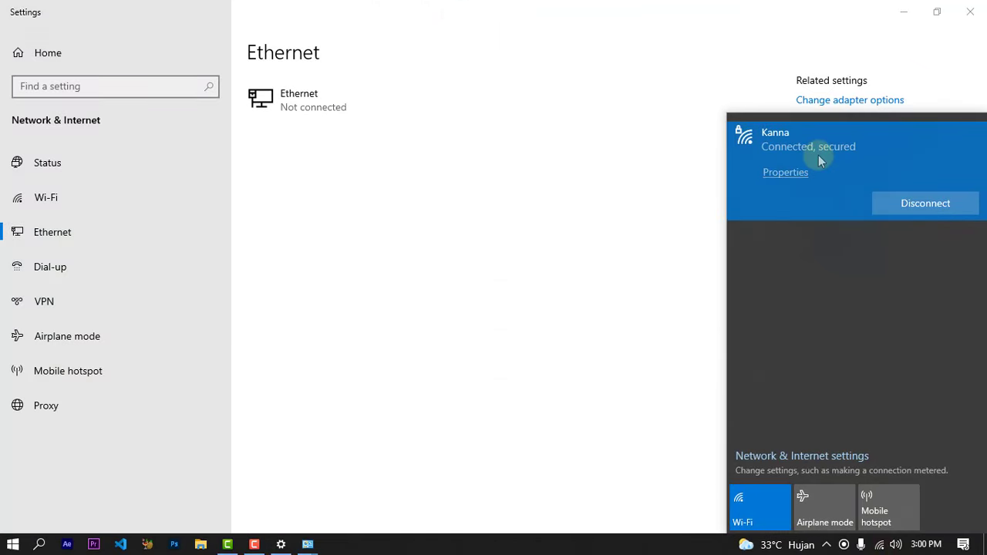